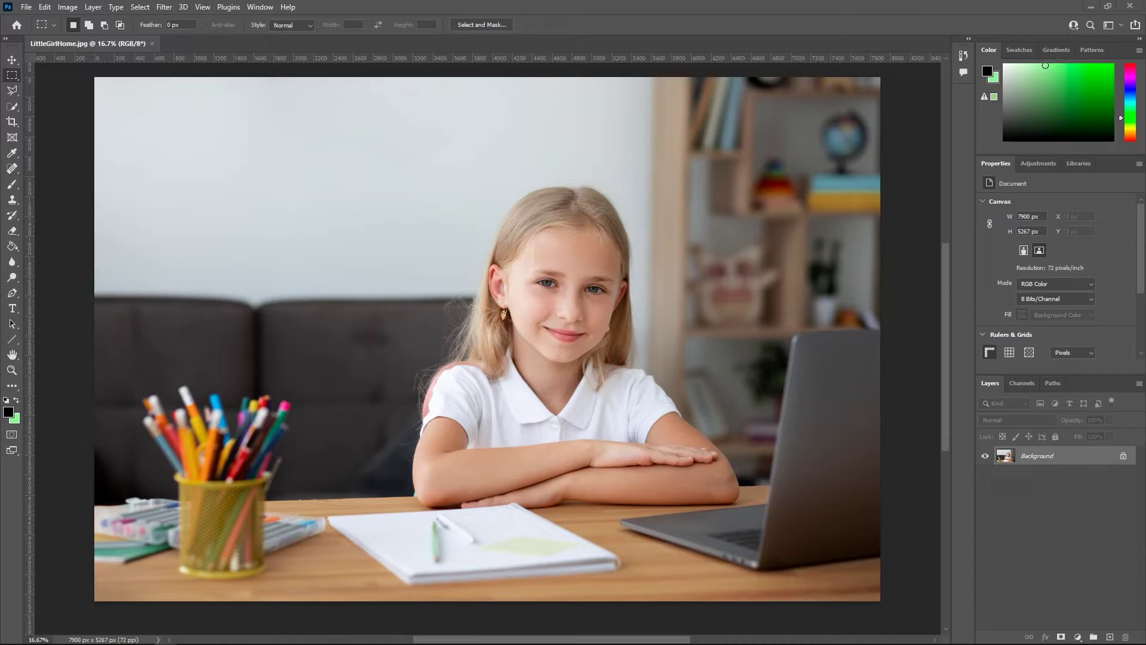
- Zoom in on the girl's hair to 1600% to examine the individual pixels that make up the photo
drag(545, 323, 545, 314)
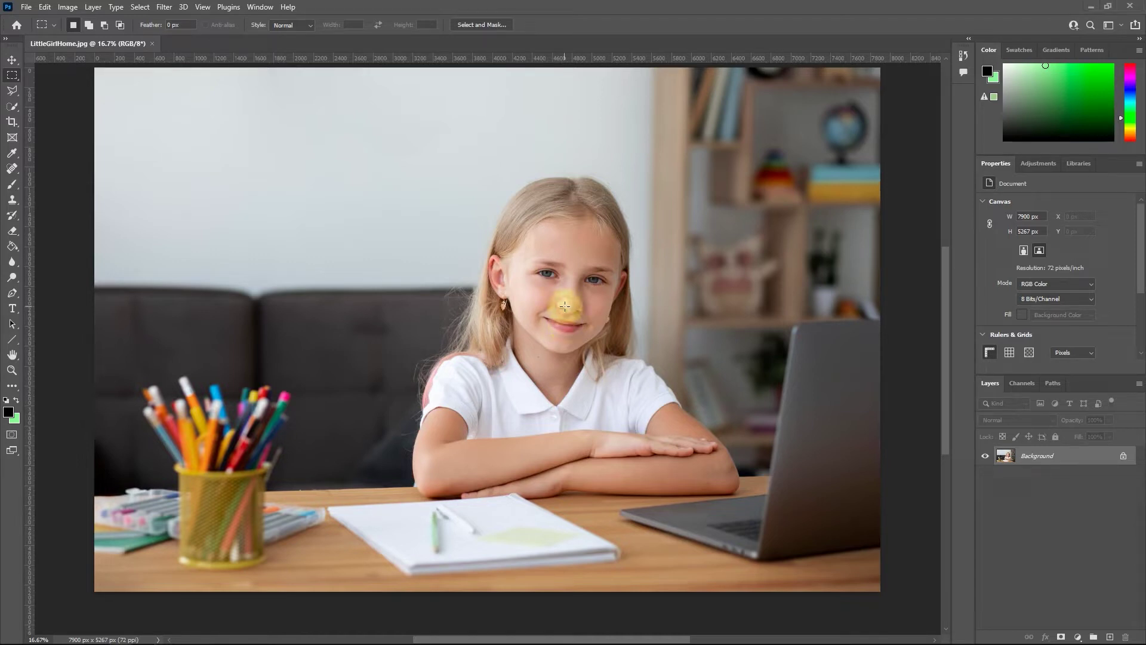
key(ctrl+plus)
key(ctrl+plus)
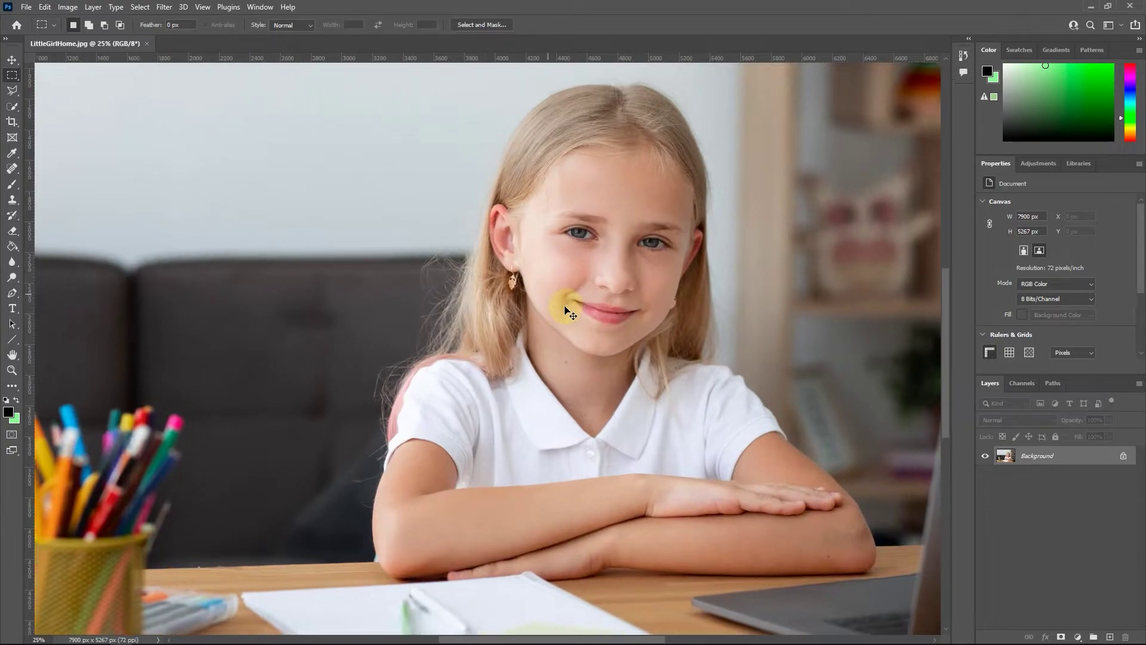
key(ctrl+plus)
key(ctrl+plus)
key(ctrl+plus)
key(ctrl+plus)
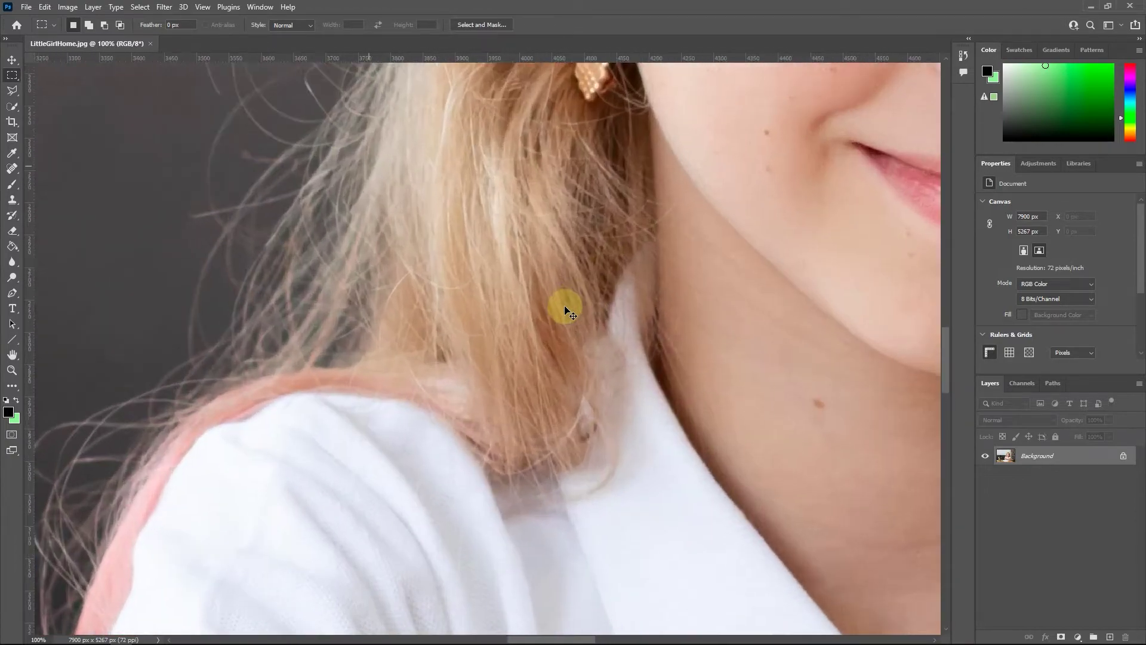
key(ctrl+plus)
key(ctrl+plus)
key(ctrl+plus)
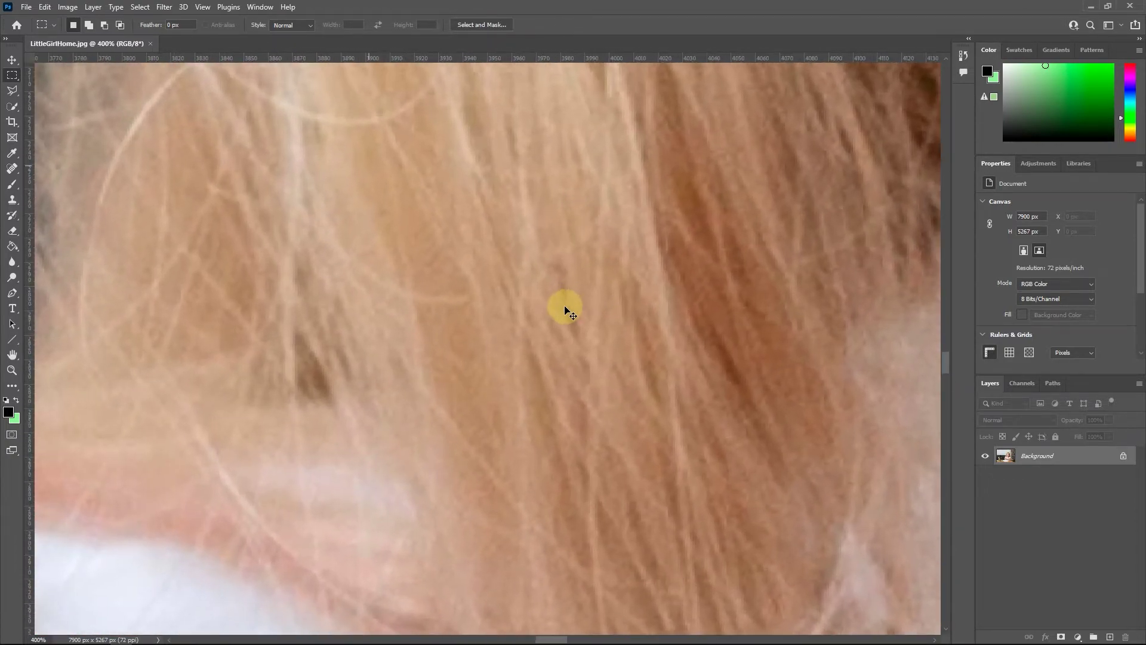
key(ctrl+plus)
key(ctrl+plus)
key(ctrl+plus)
key(ctrl+plus)
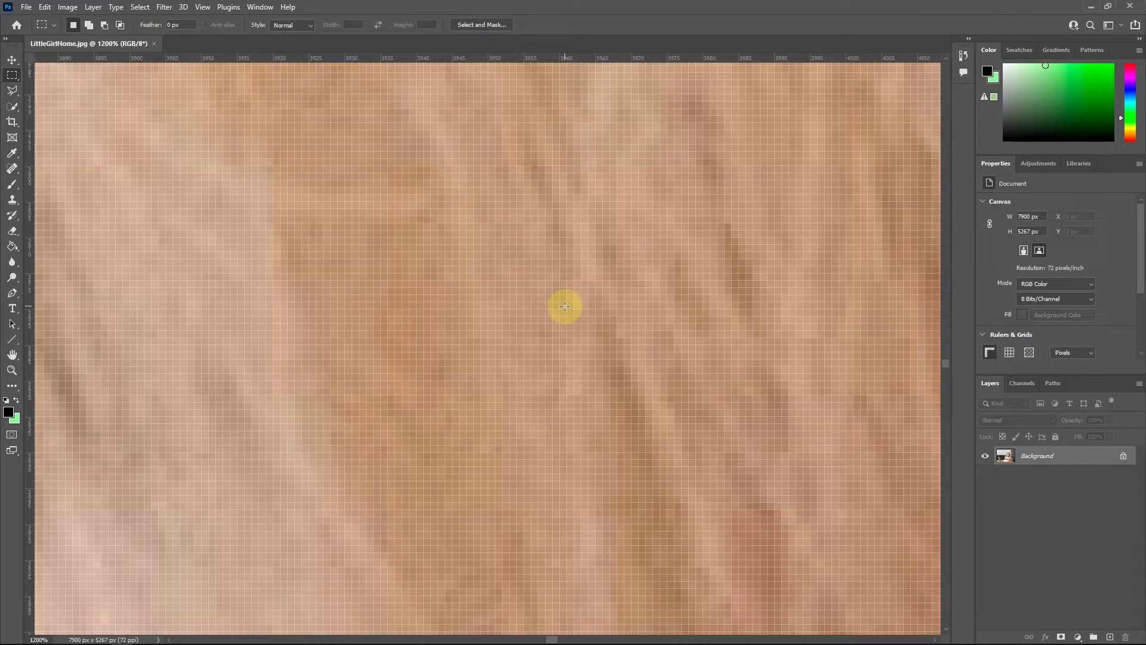
key(ctrl+plus)
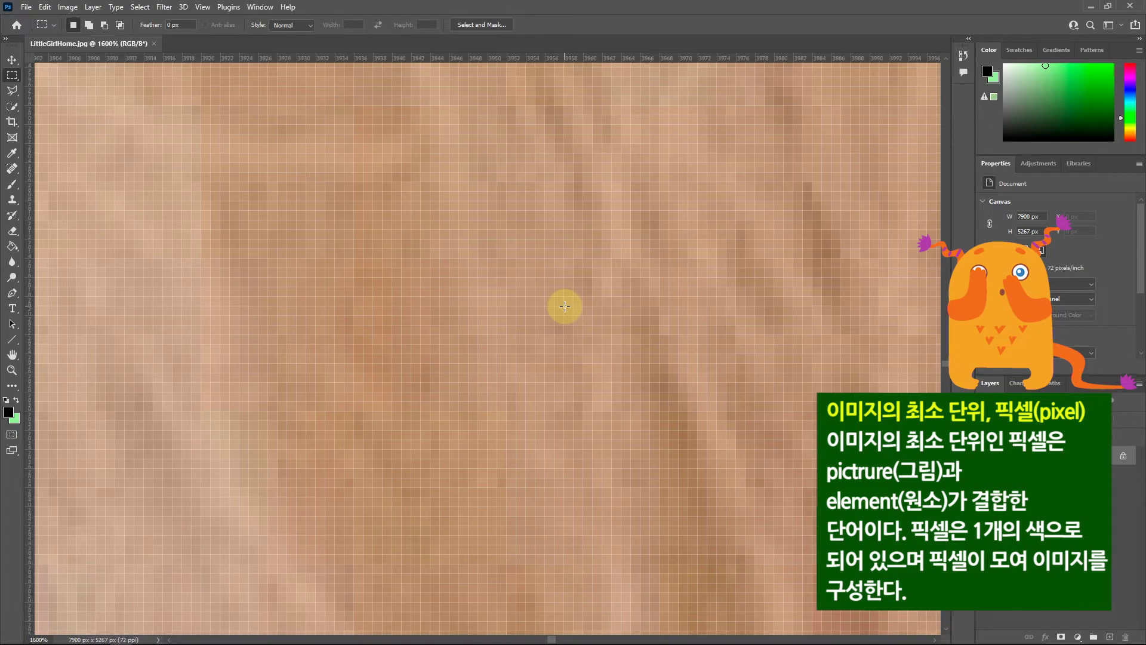
- Zoom back out to 16.7% to view the whole photo
key(ctrl+minus)
key(ctrl+minus)
key(ctrl+minus)
key(ctrl+minus)
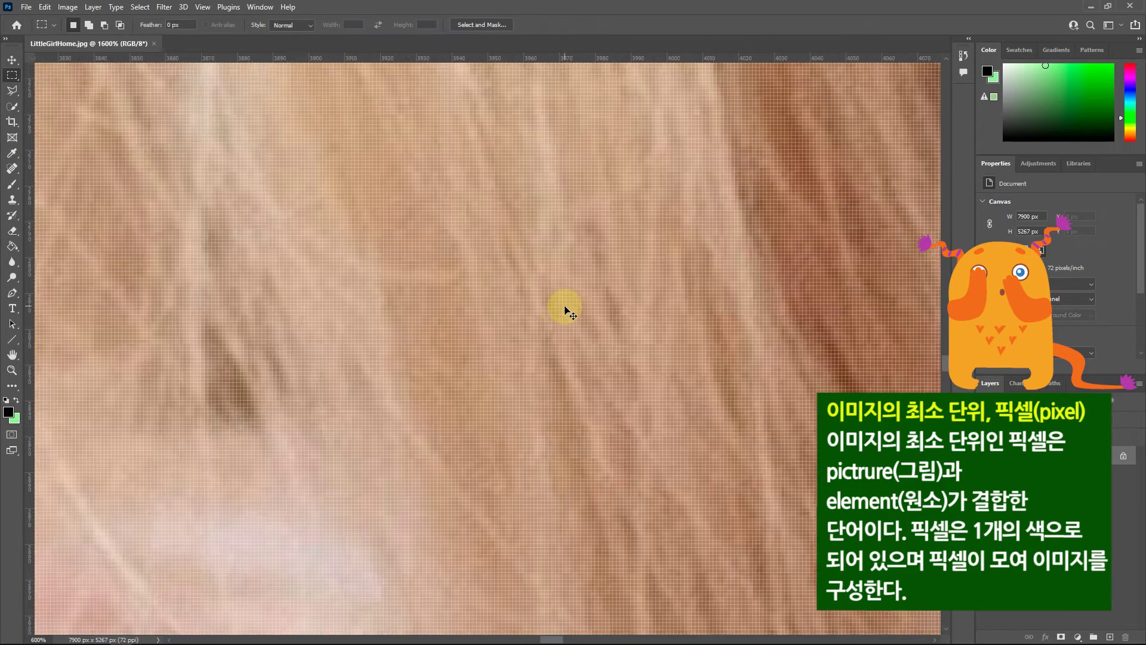
key(ctrl+minus)
key(ctrl+minus)
key(ctrl+minus)
key(ctrl+minus)
key(ctrl+minus)
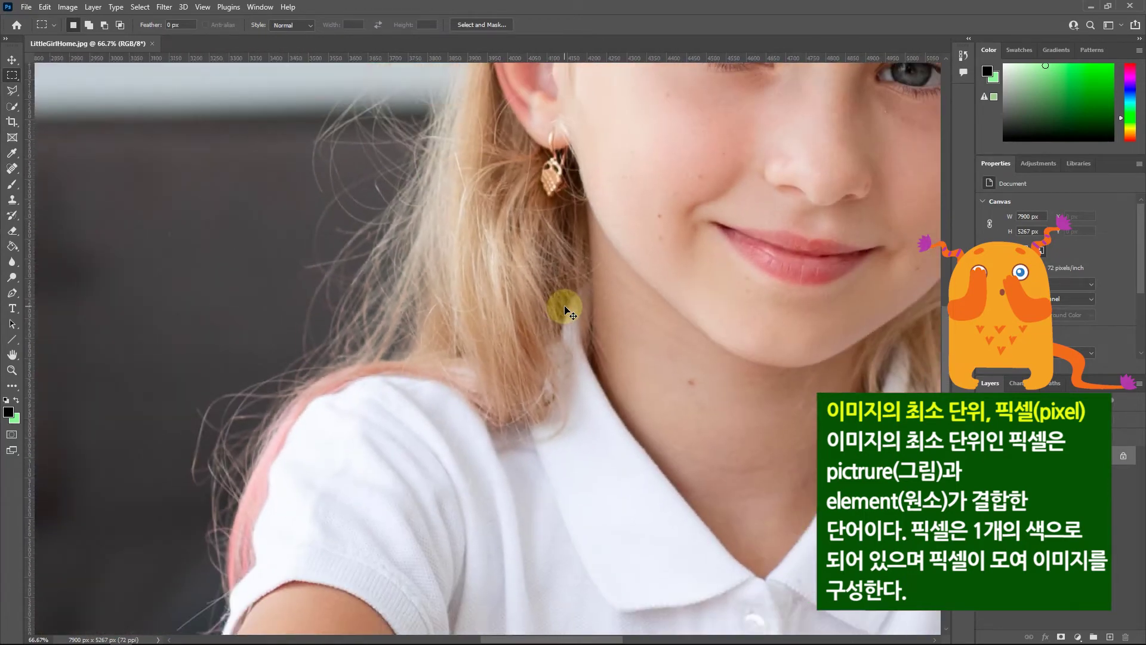
key(ctrl+minus)
key(ctrl+minus)
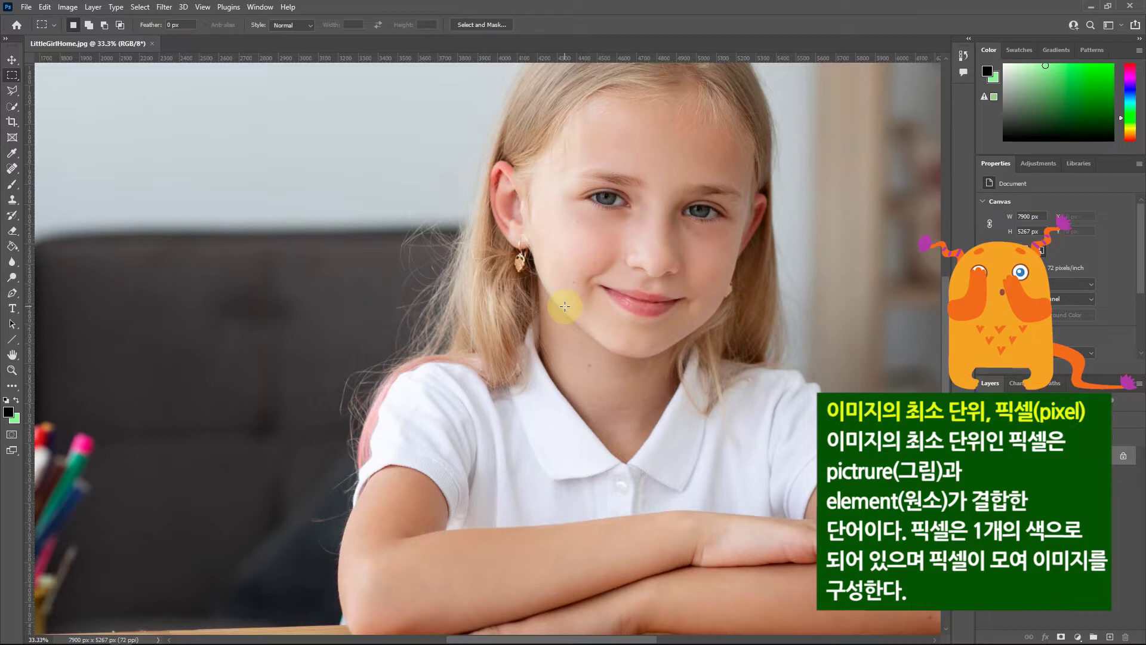
key(ctrl+minus)
key(ctrl+minus)
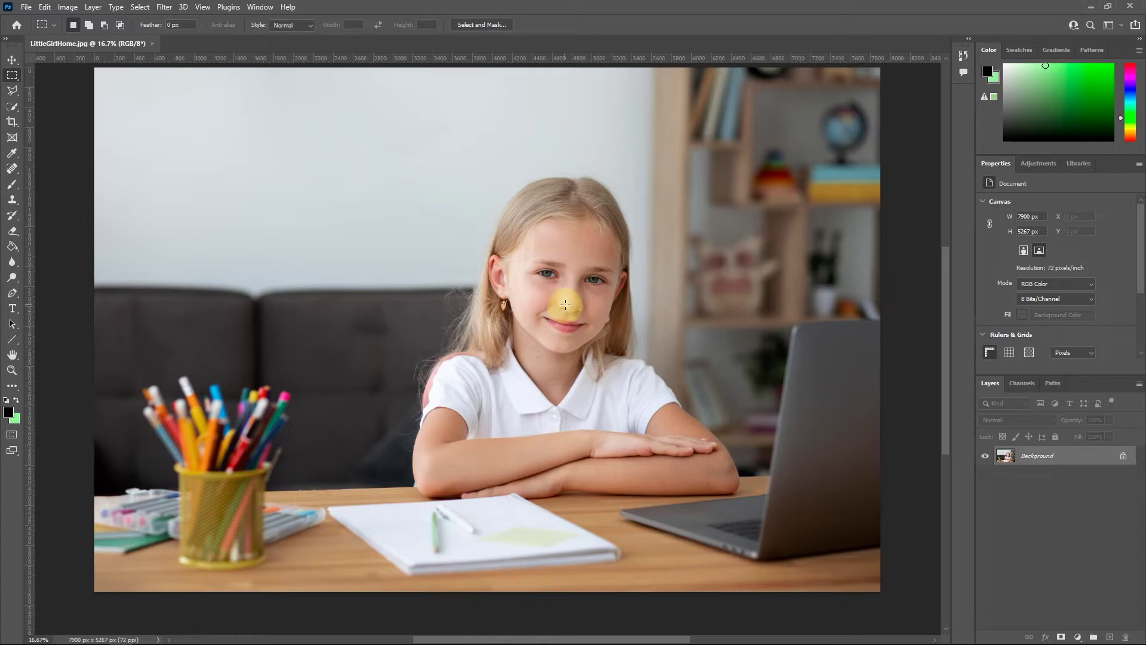
- In the Image Size settings, enable Resample with the Automatic method and set the width and height units to Pixels
click(68, 7)
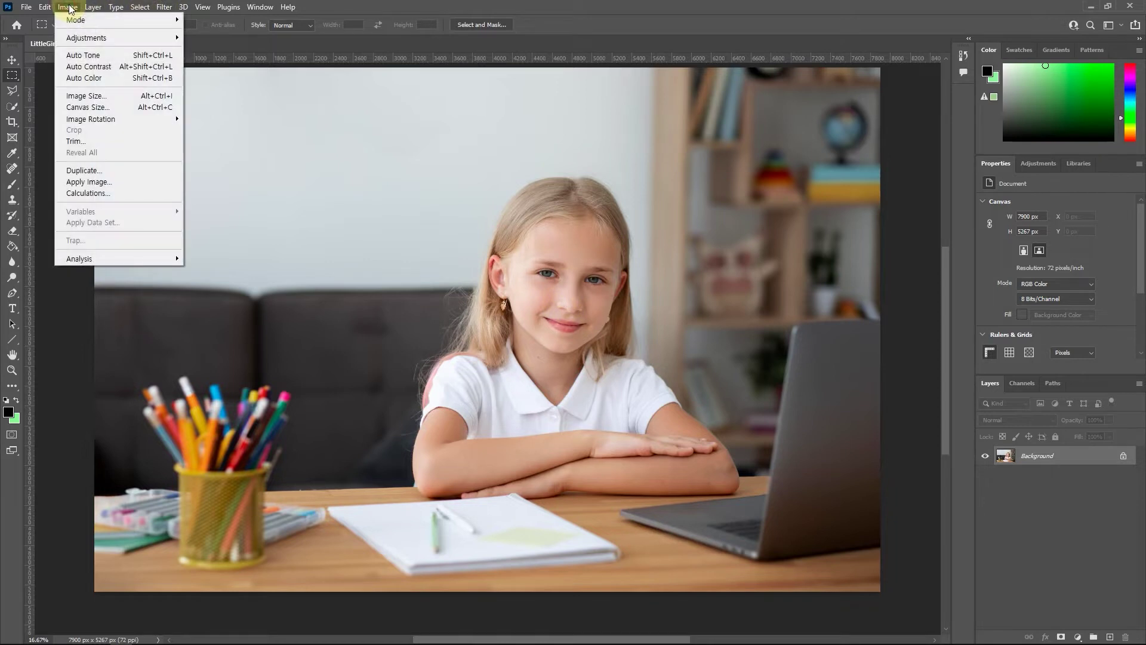
click(110, 98)
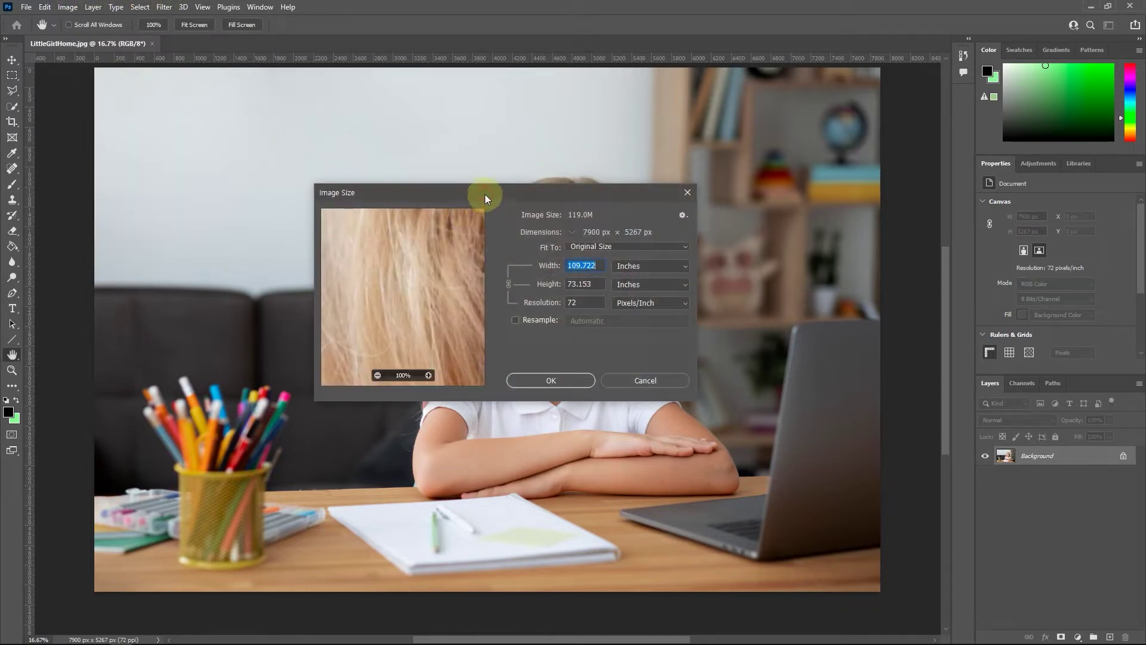
drag(484, 194, 427, 210)
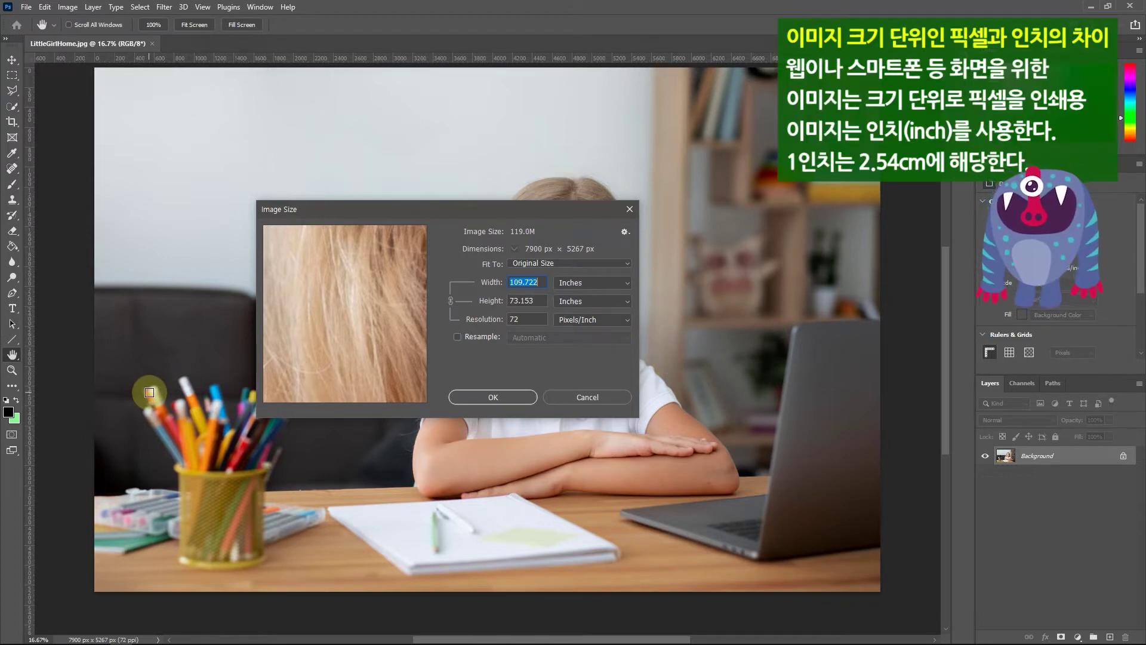
click(627, 284)
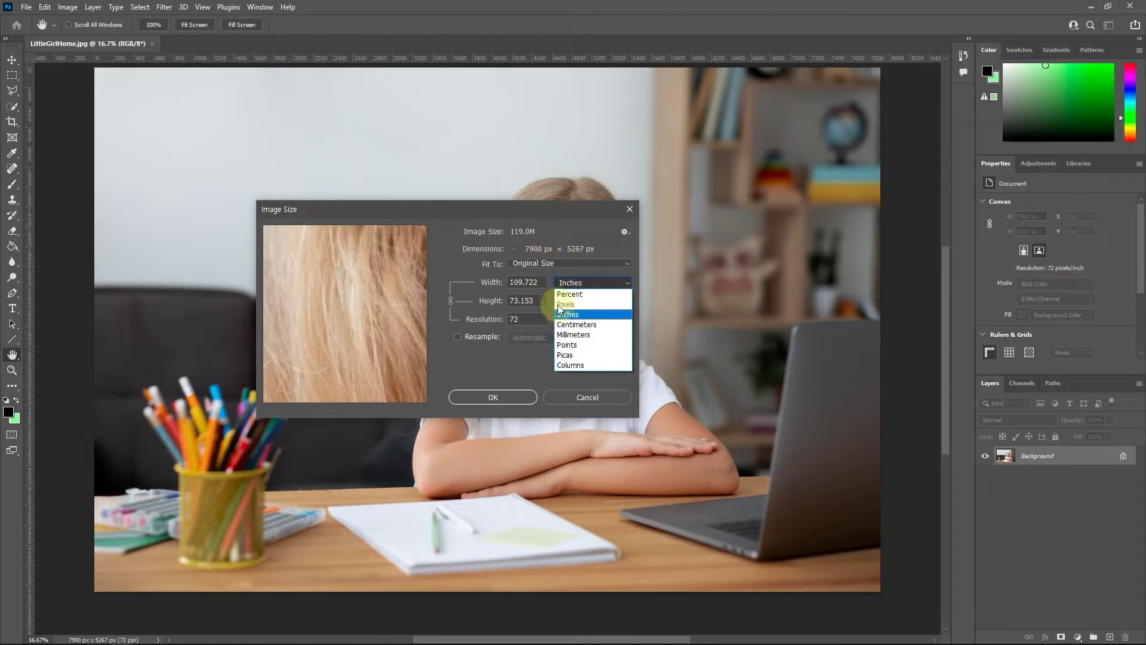
click(493, 366)
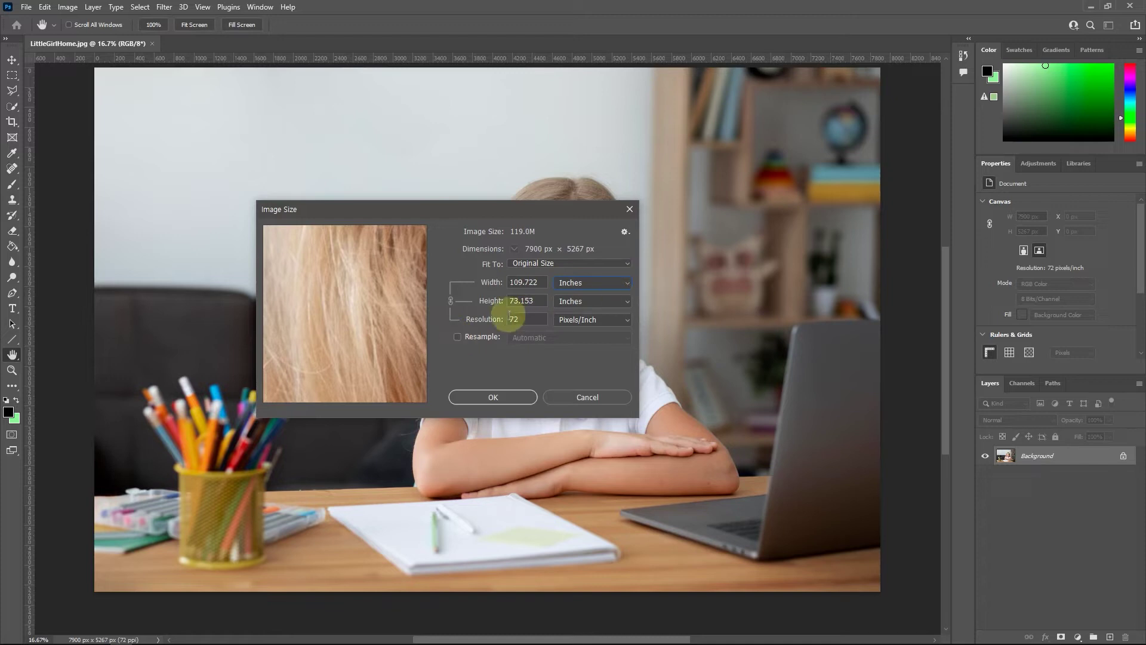
click(457, 338)
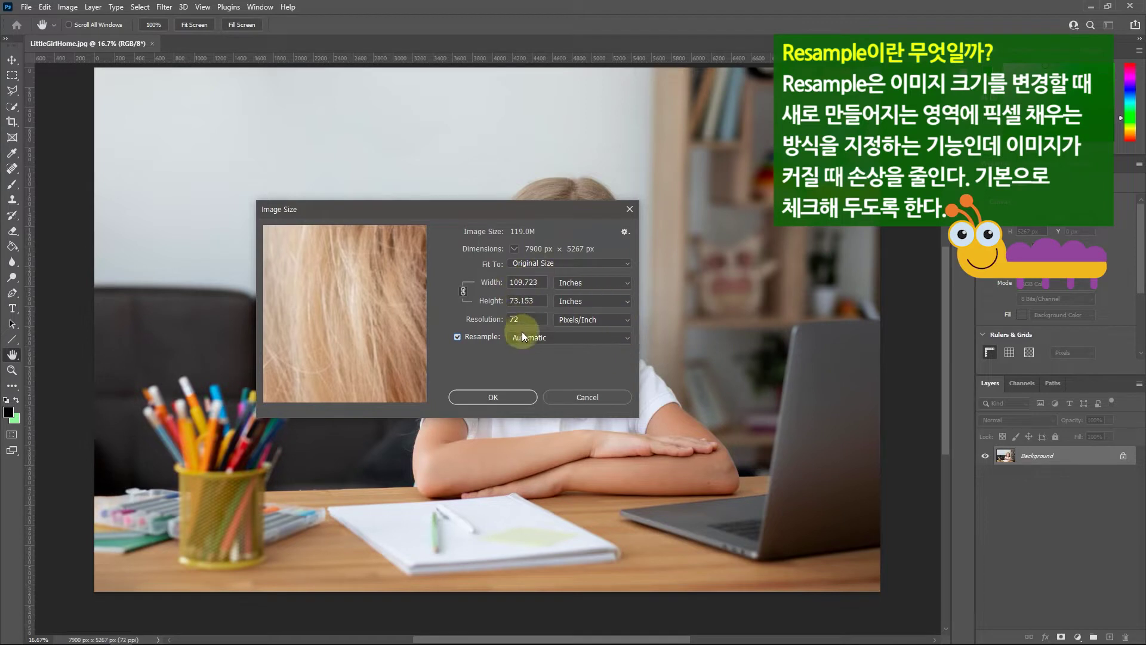
click(583, 340)
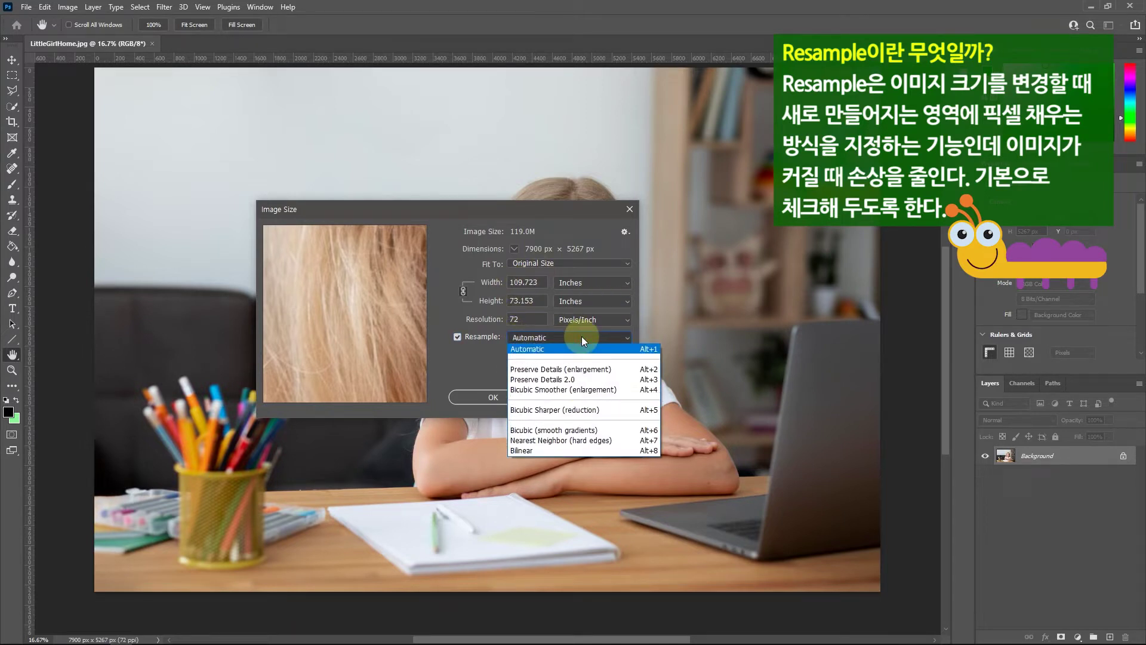
click(471, 367)
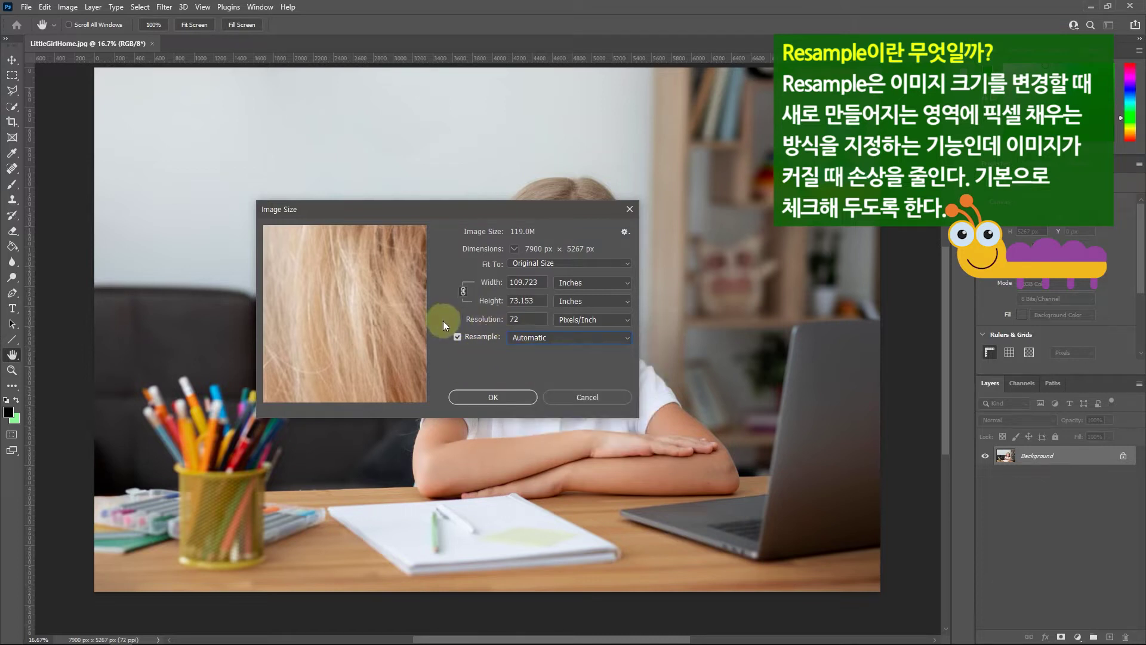
click(620, 284)
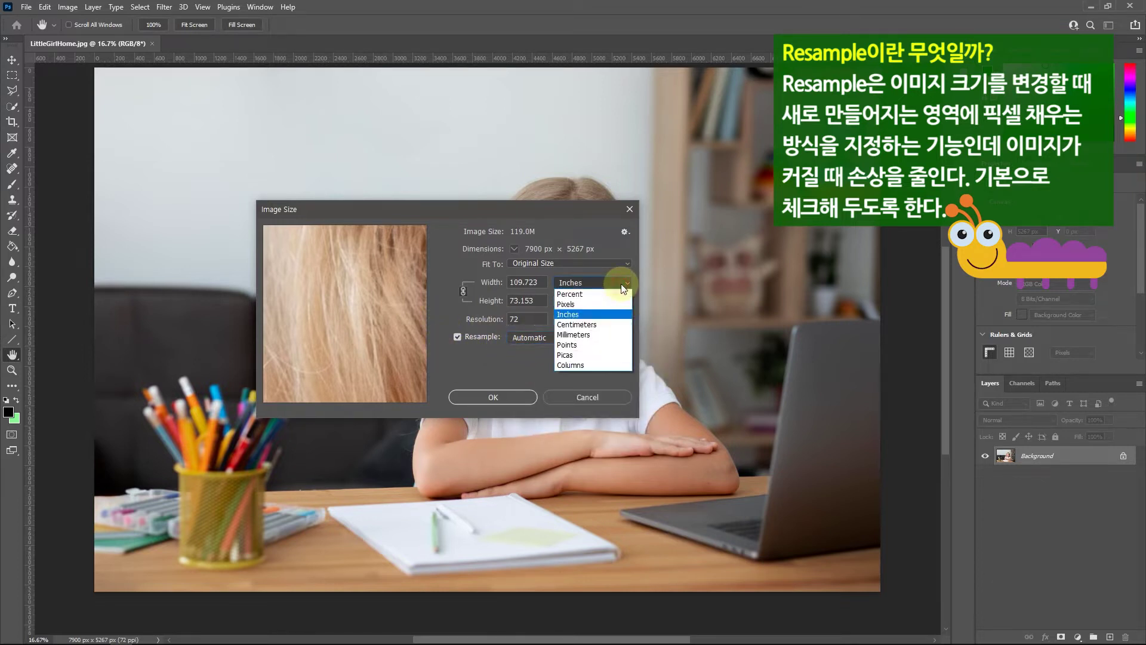
click(579, 306)
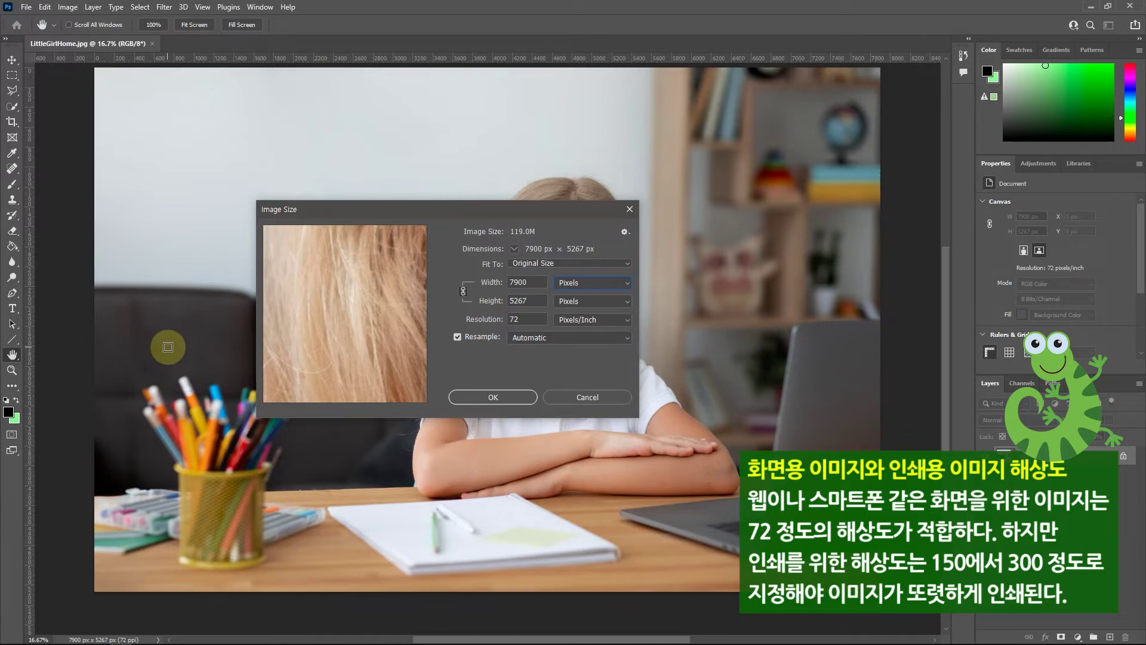
- Try an image width of 900 pixels, and restore the width to 7900 pixels
double_click(530, 283)
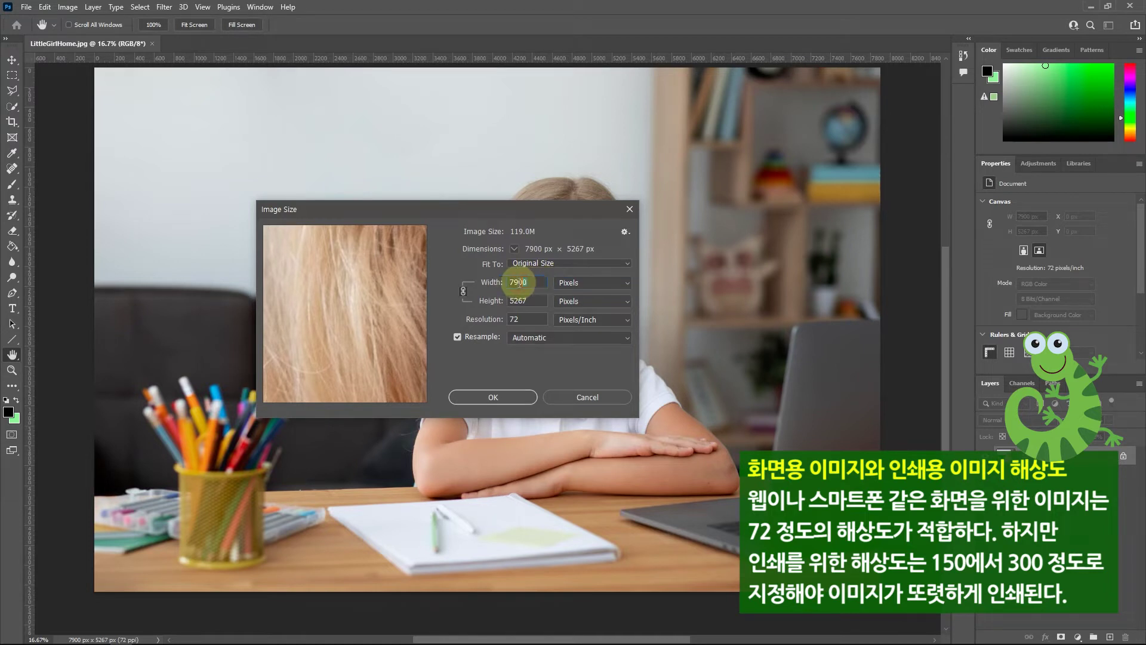
click(486, 283)
text(900)
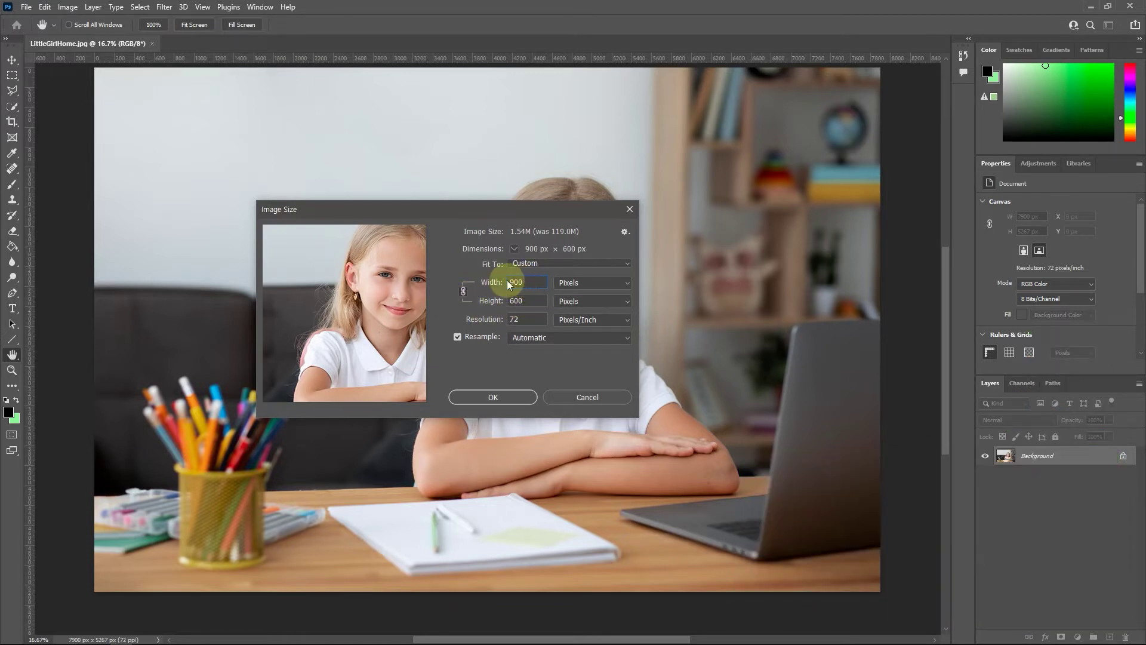
click(463, 291)
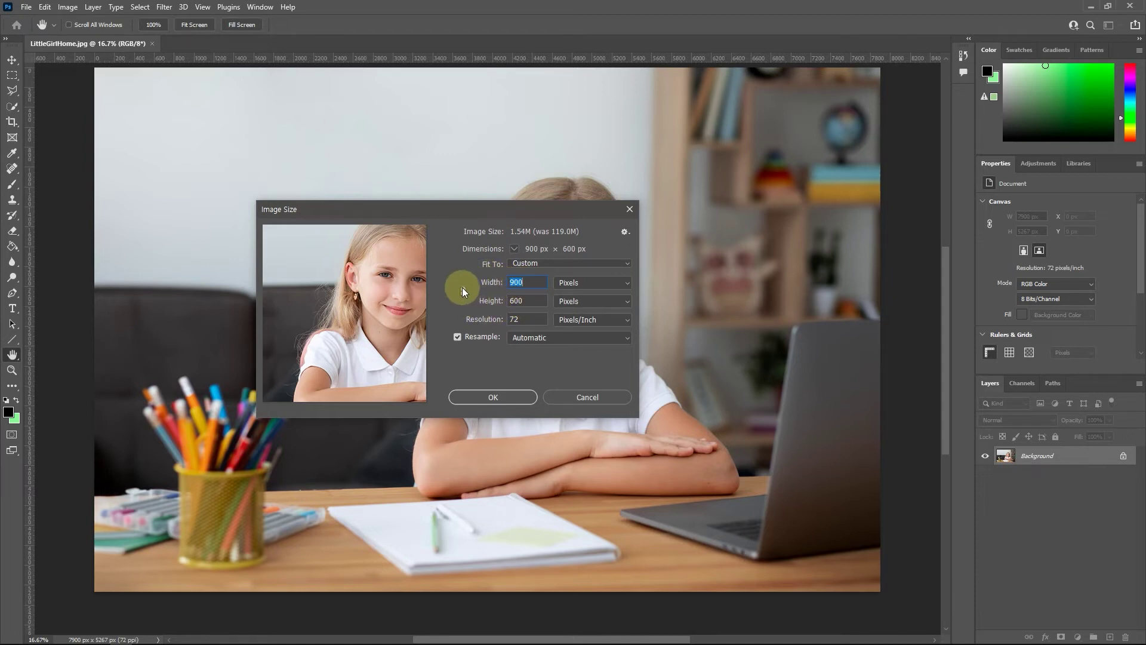
text(7900)
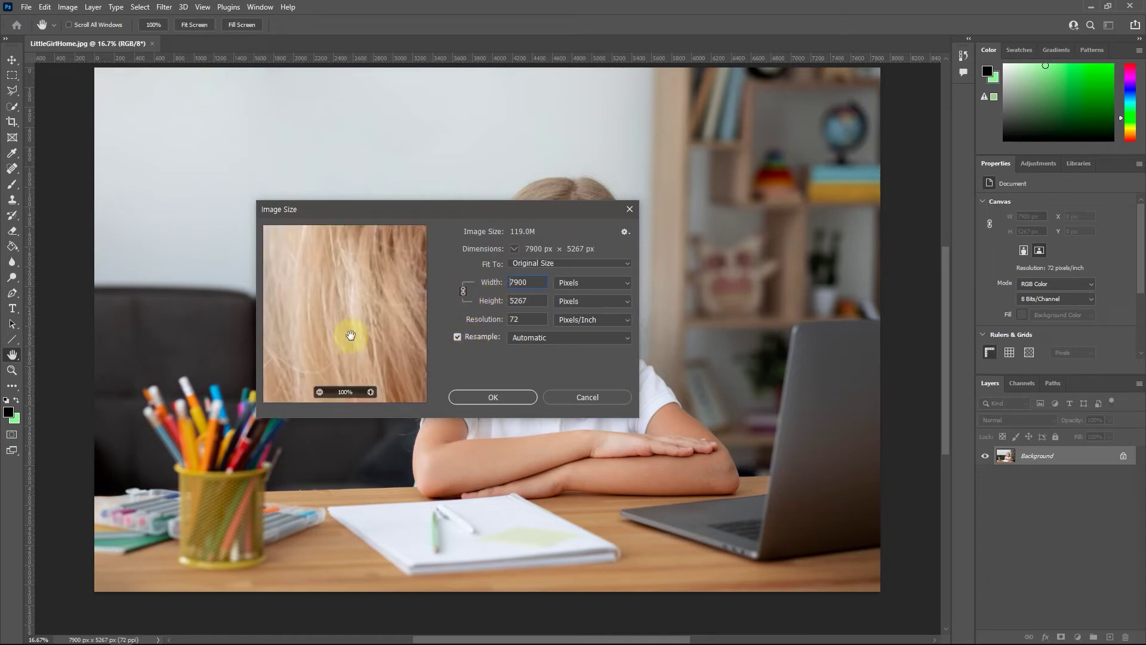
- Resize the image to a width of 900 pixels with its proportions linked, and apply the new size
click(463, 291)
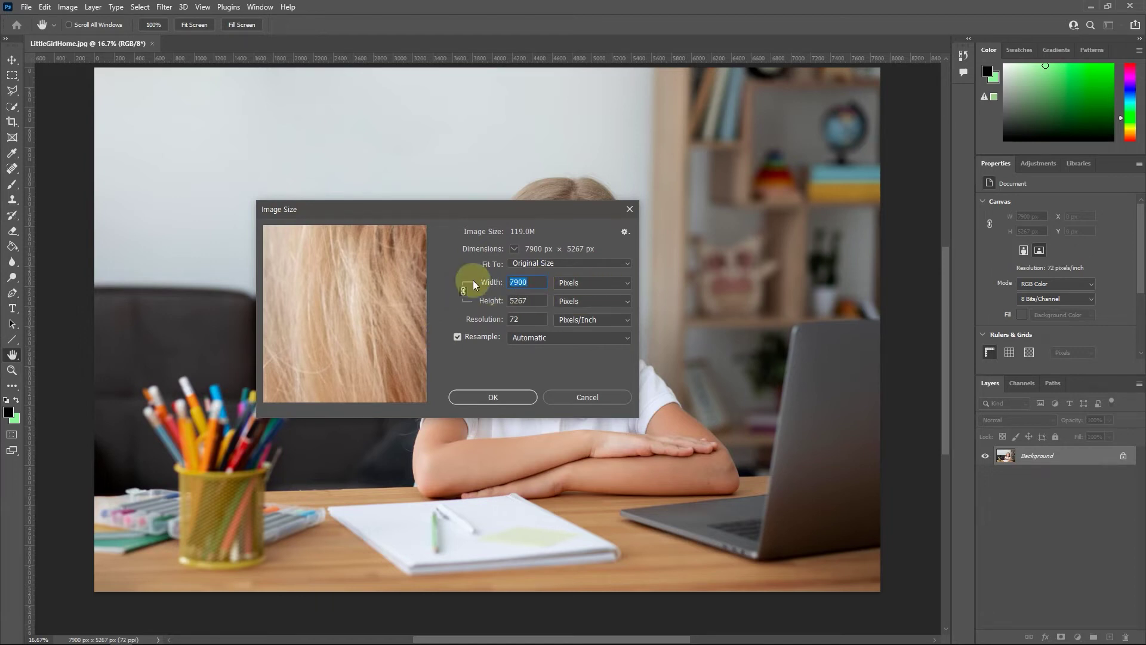
text(900)
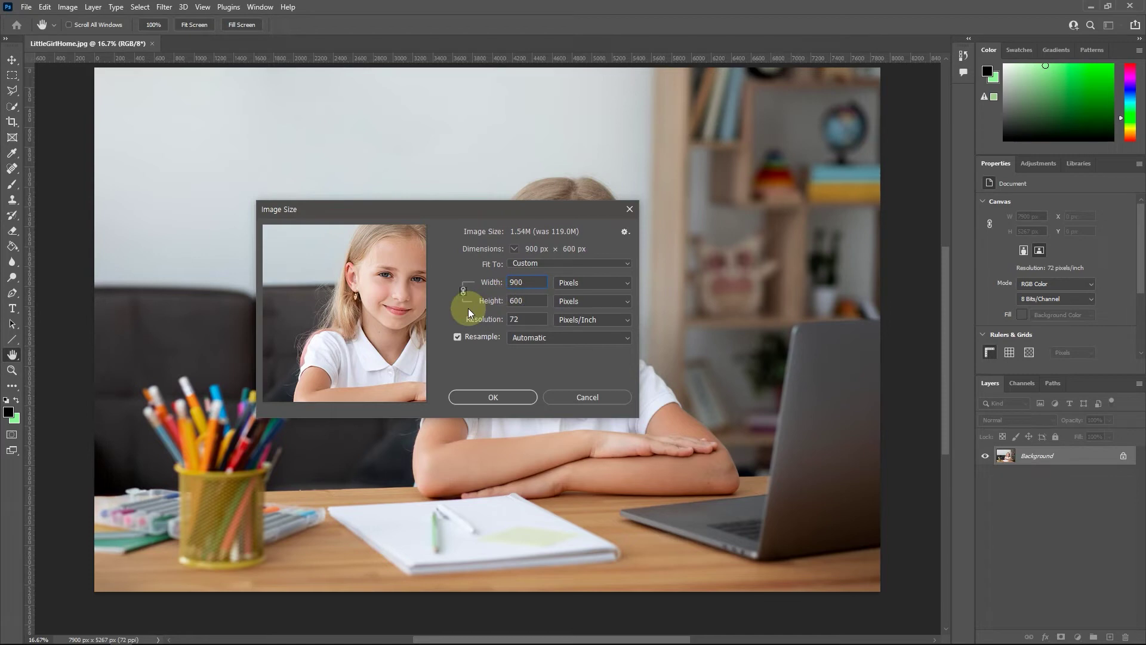
click(495, 396)
key(m)
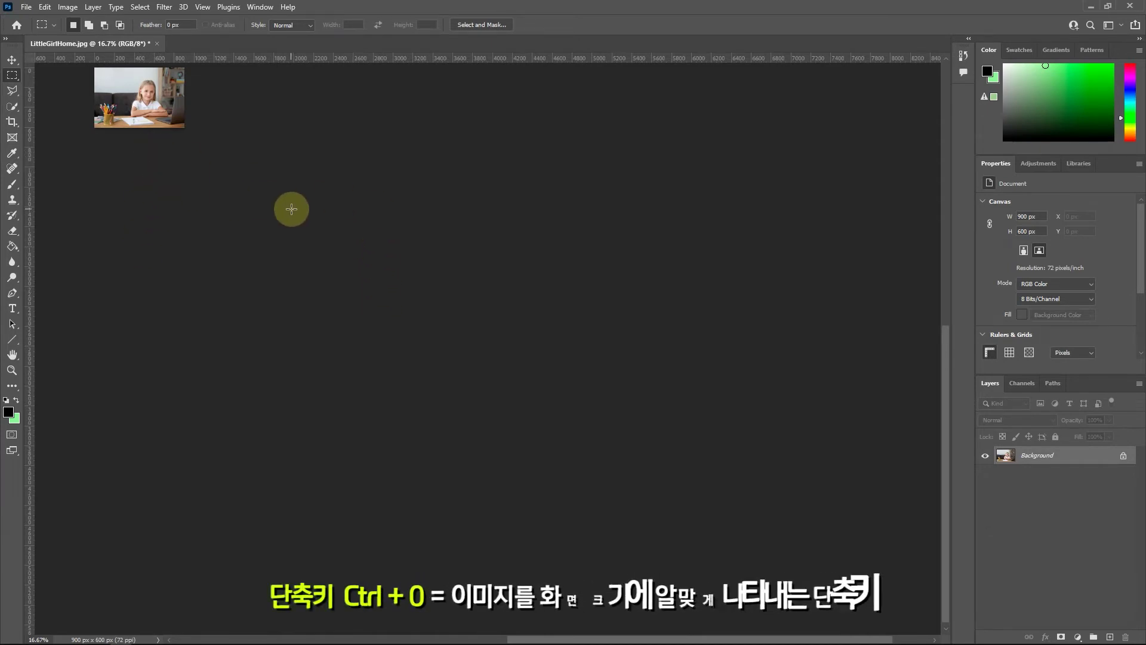
- Fit the resized photo to the window and review its dimensions and resolution in the Image Size settings
key(ctrl+0)
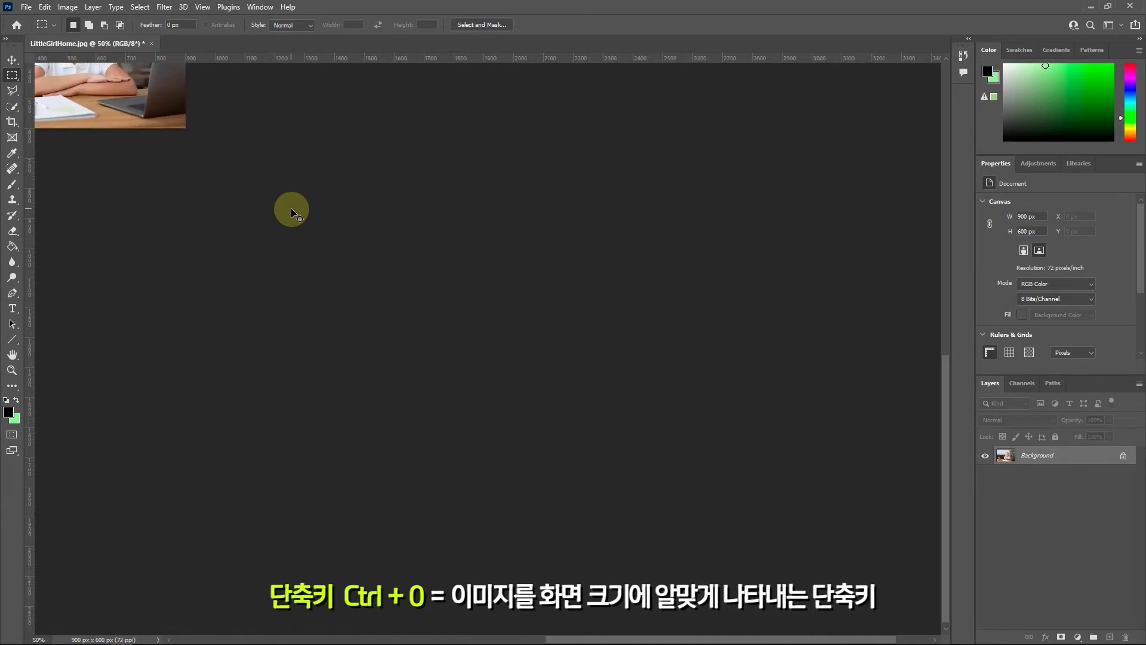
scroll(294, 210, up, 3)
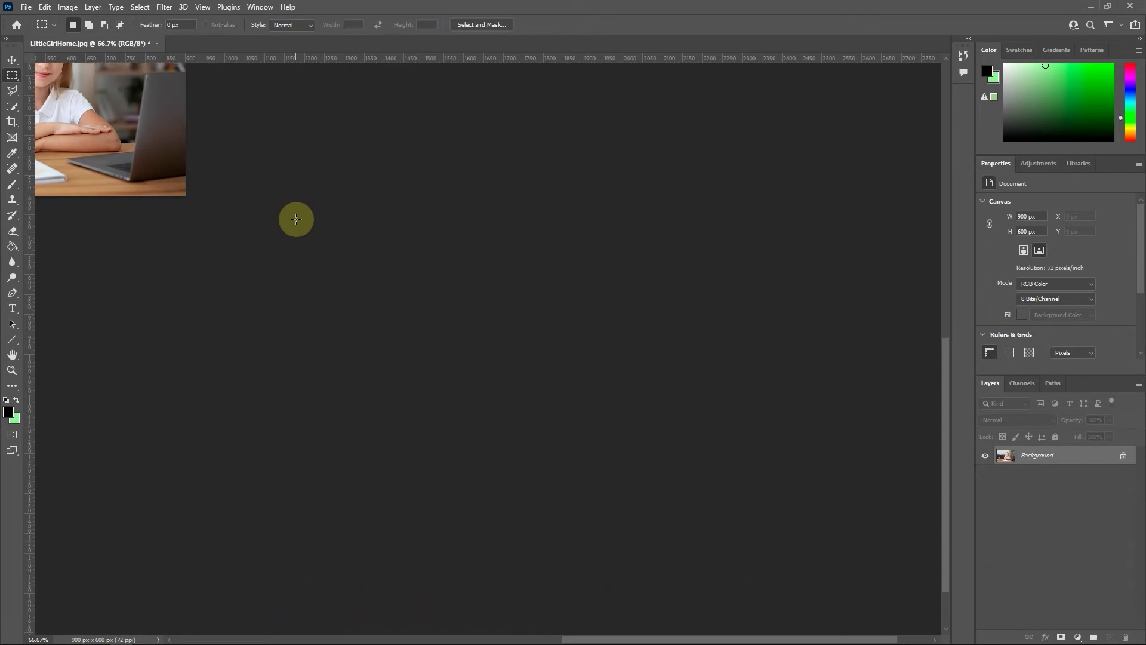
key(ctrl+0)
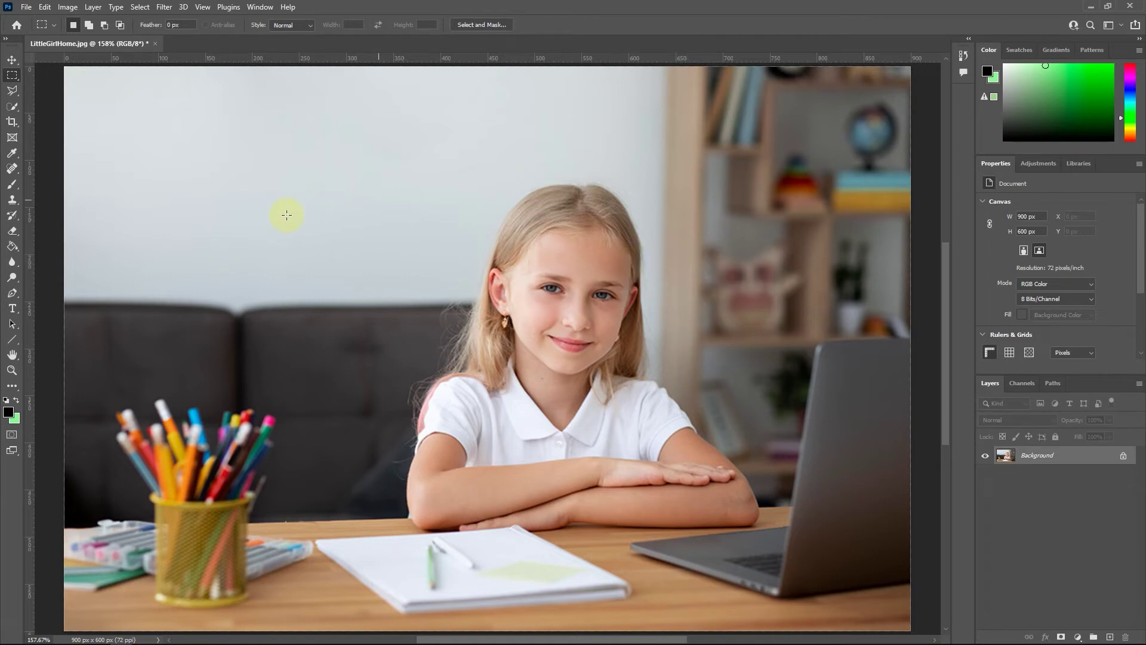
click(67, 7)
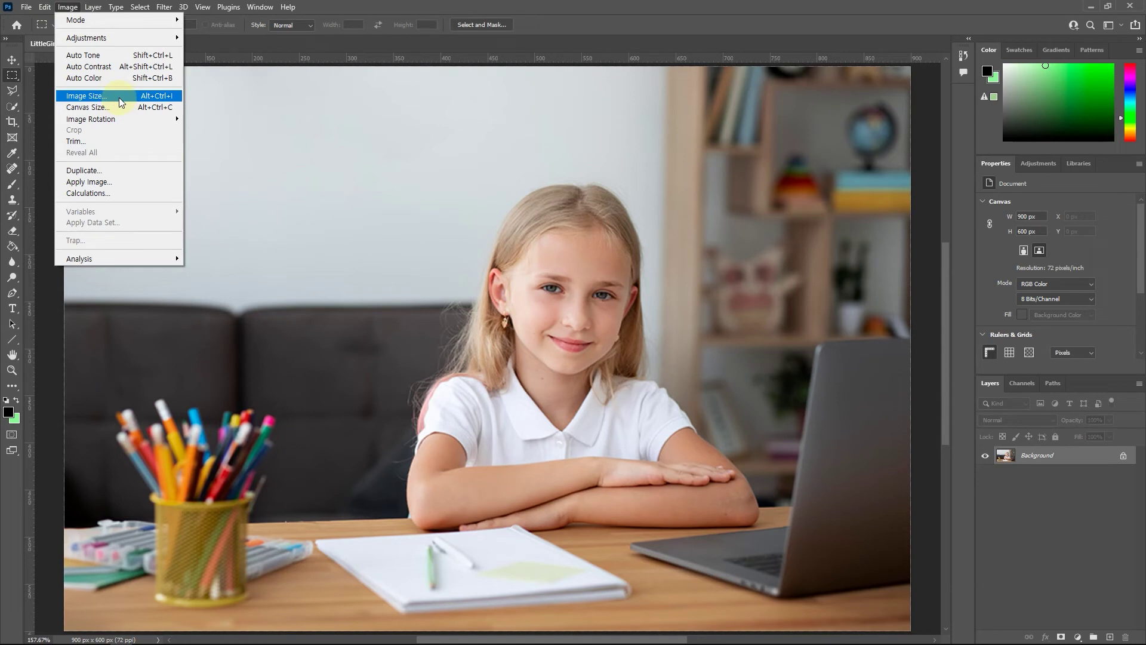
click(120, 98)
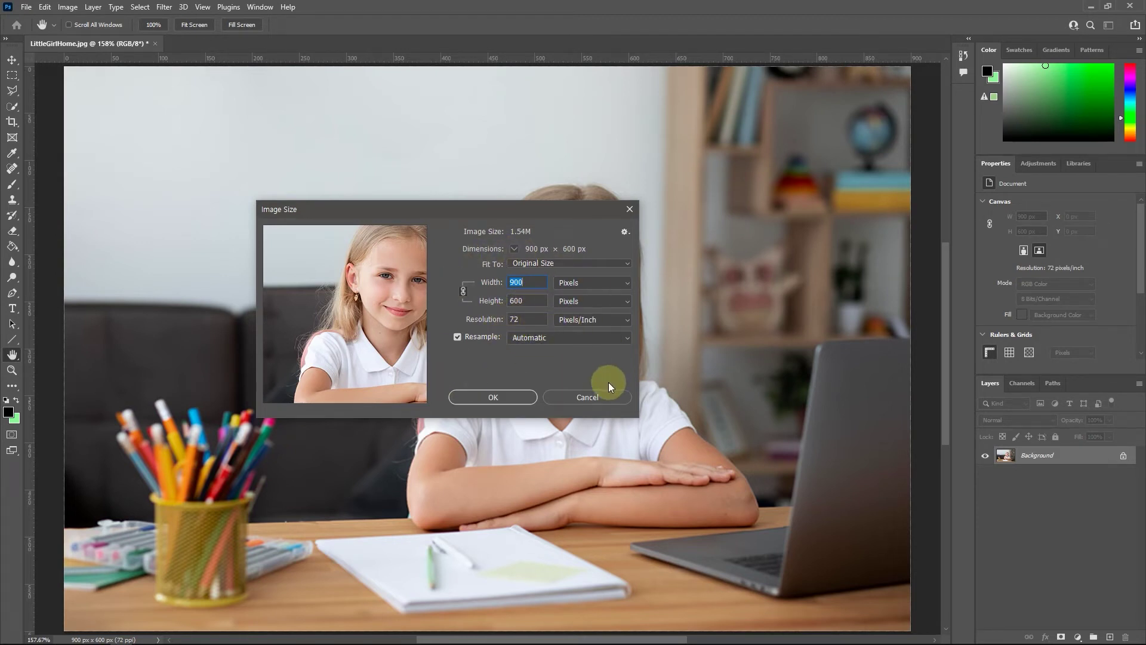
click(500, 397)
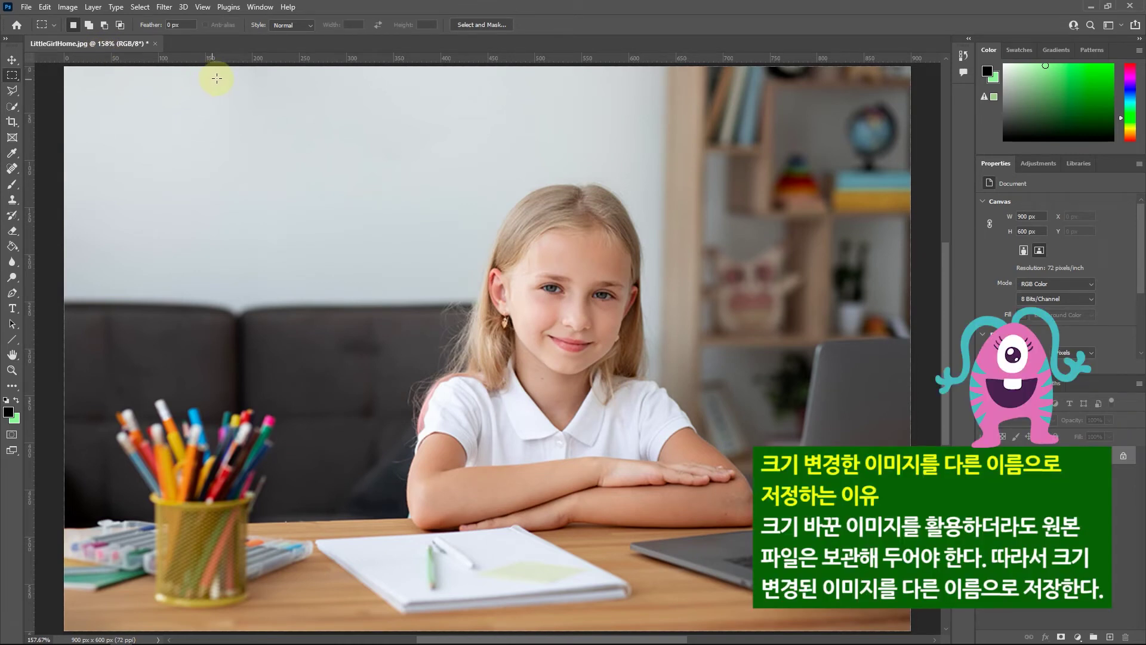
- Save the resized photo as a separate JPEG named LittleGirlHome_900600.jpg in the same folder, with quality 12 (Maximum) and Baseline ("Standard") format
click(27, 8)
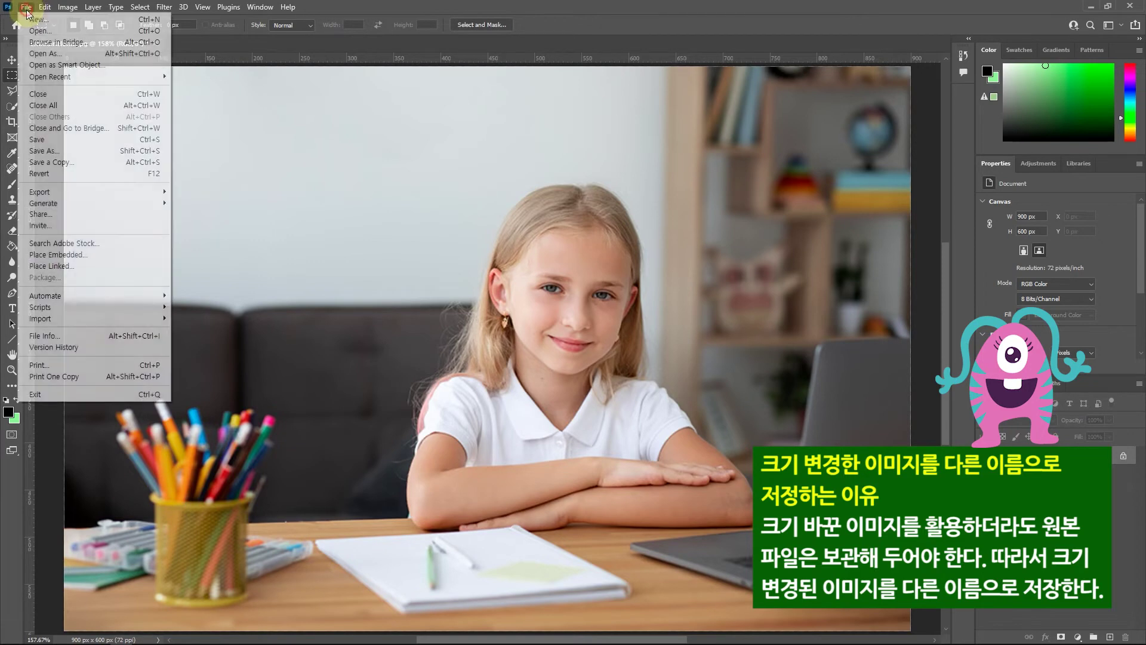
click(106, 150)
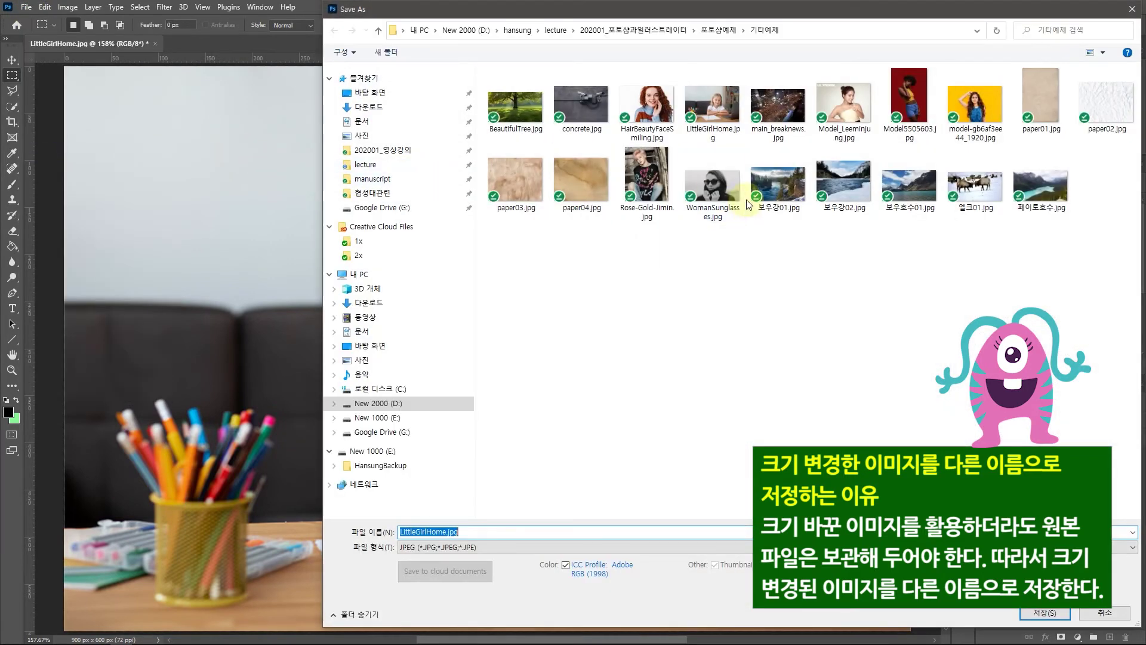
click(447, 532)
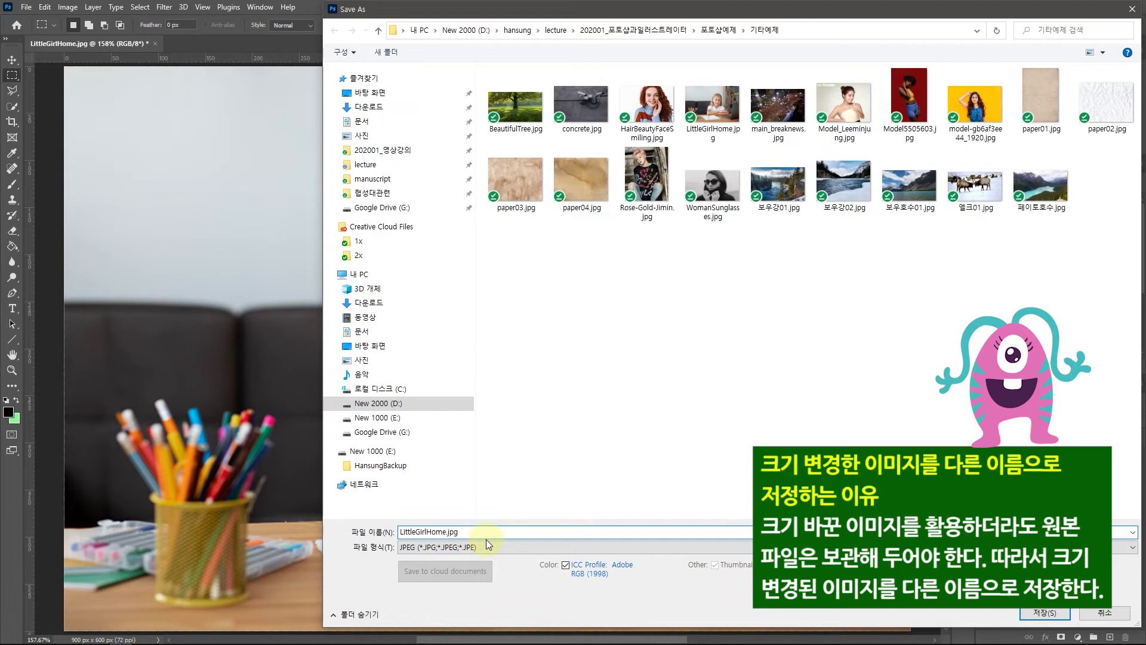
text(_900600)
key(Tab)
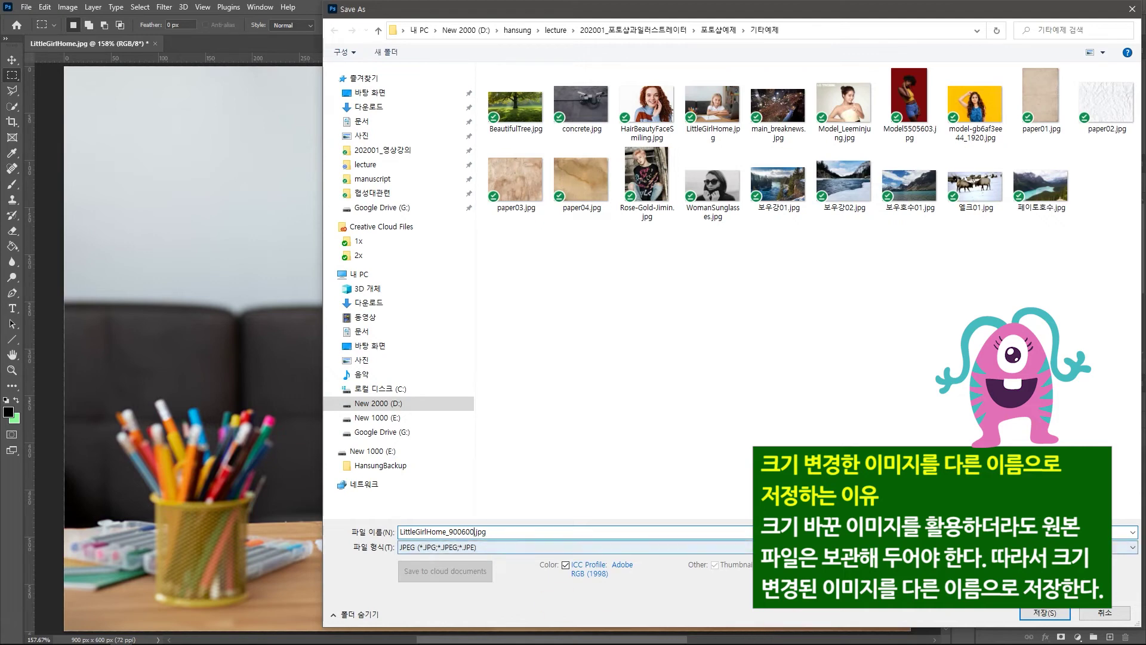
click(1045, 612)
key(h)
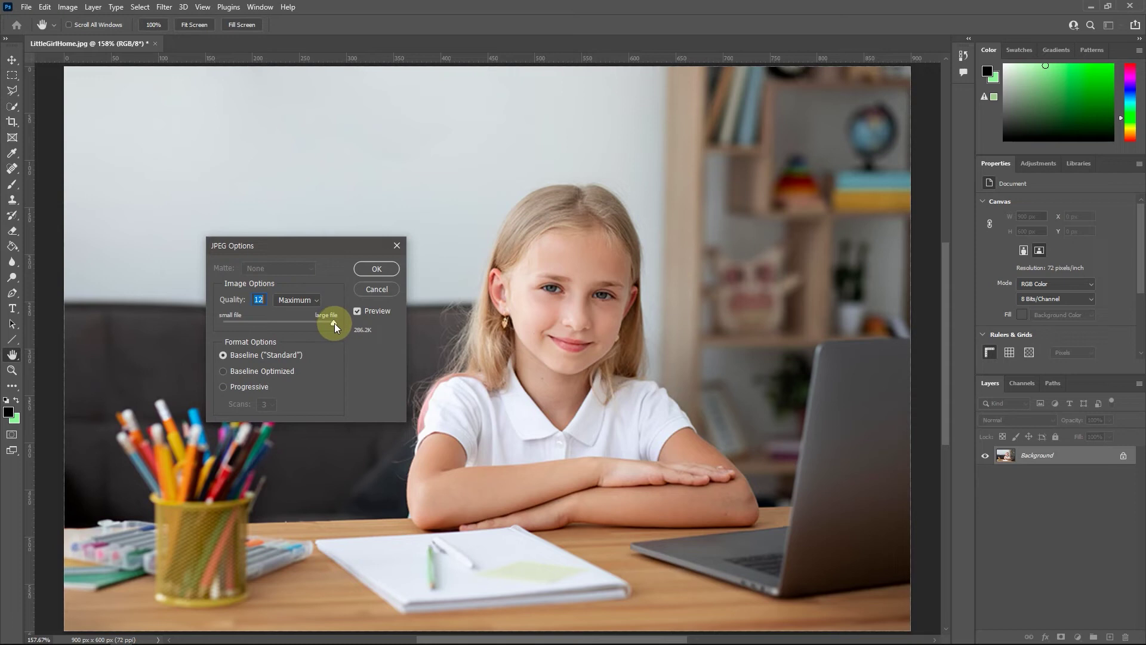
click(381, 267)
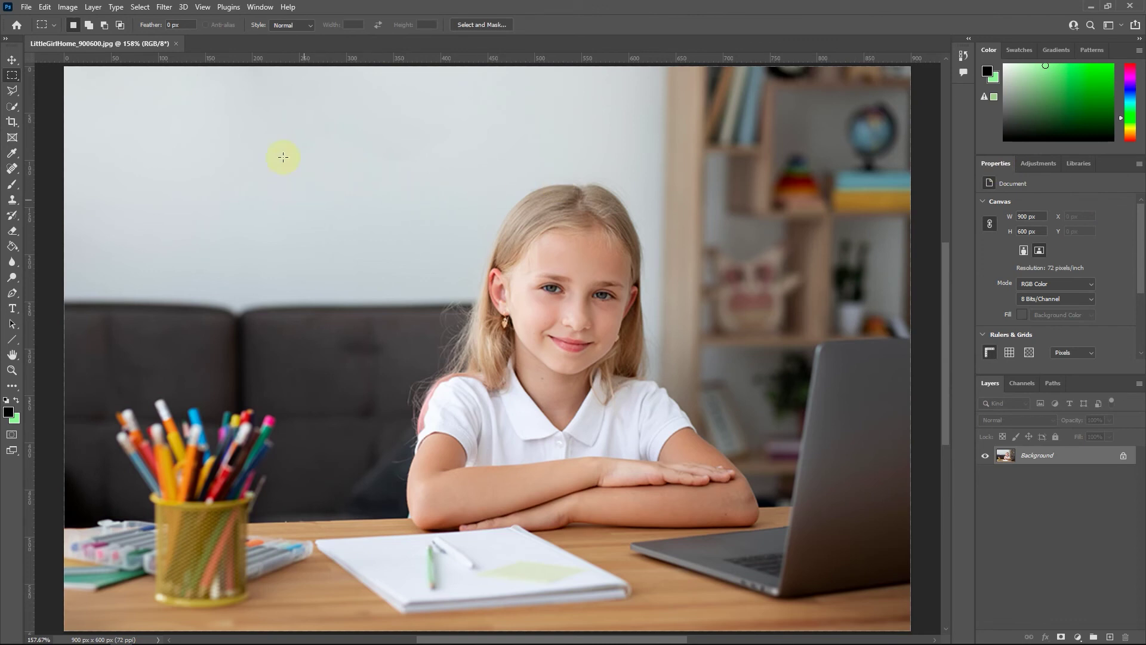
click(258, 11)
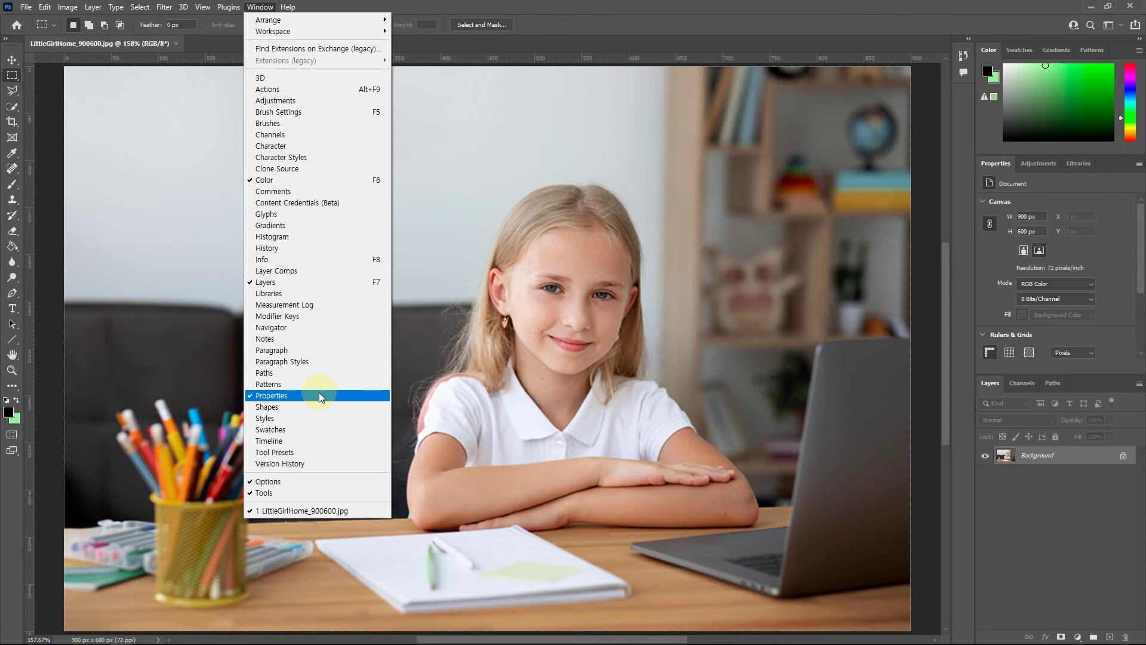
mouse_move(297, 37)
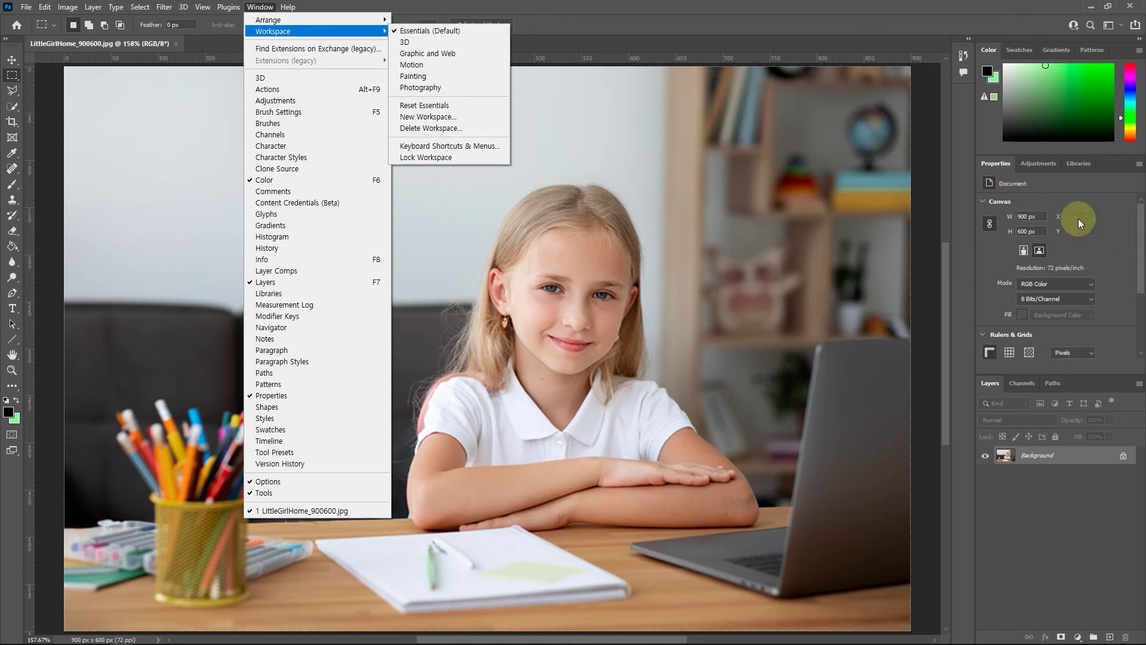
click(1092, 187)
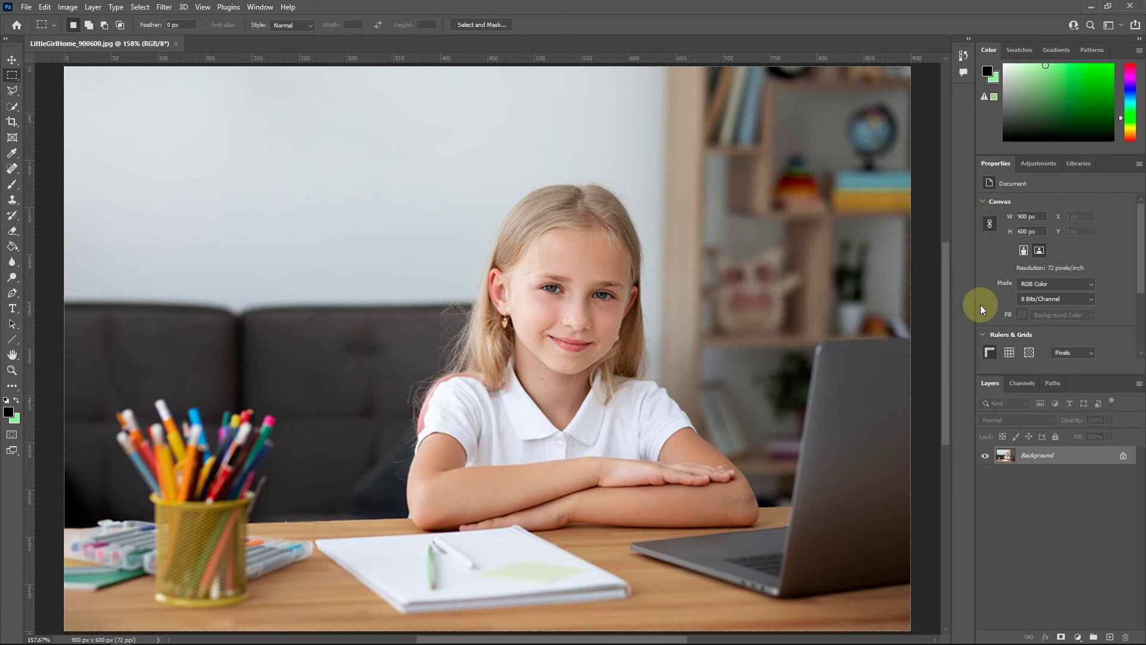